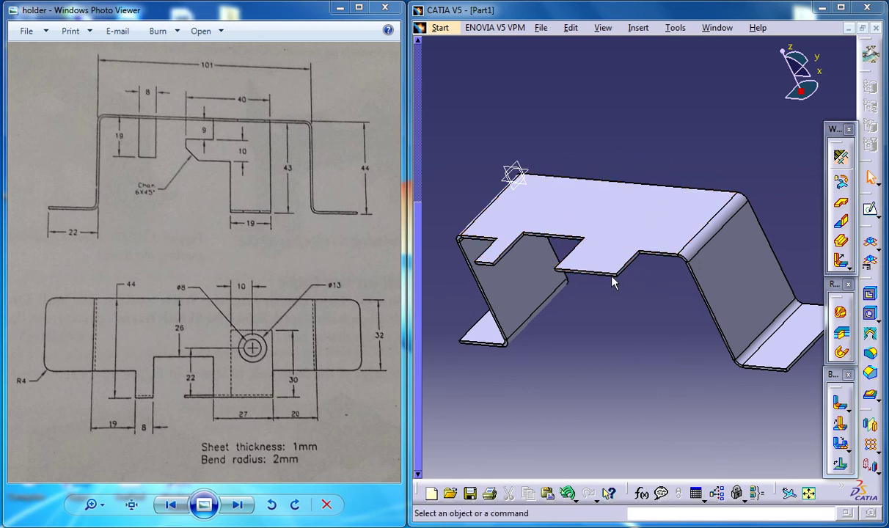
Start a new sheet-metal Wall and zoom in close on the top face's notched edge
middle_drag(588, 278, 615, 276)
middle_drag(613, 321, 577, 258)
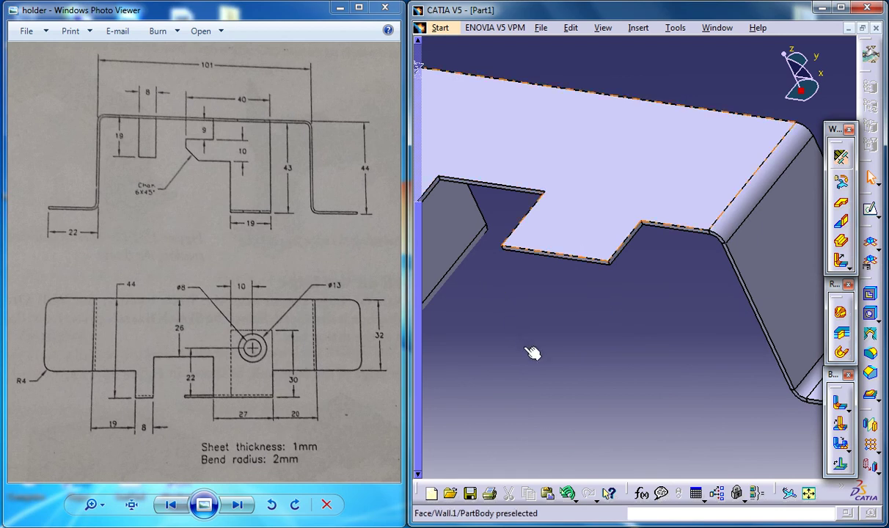
middle_drag(526, 312, 602, 224)
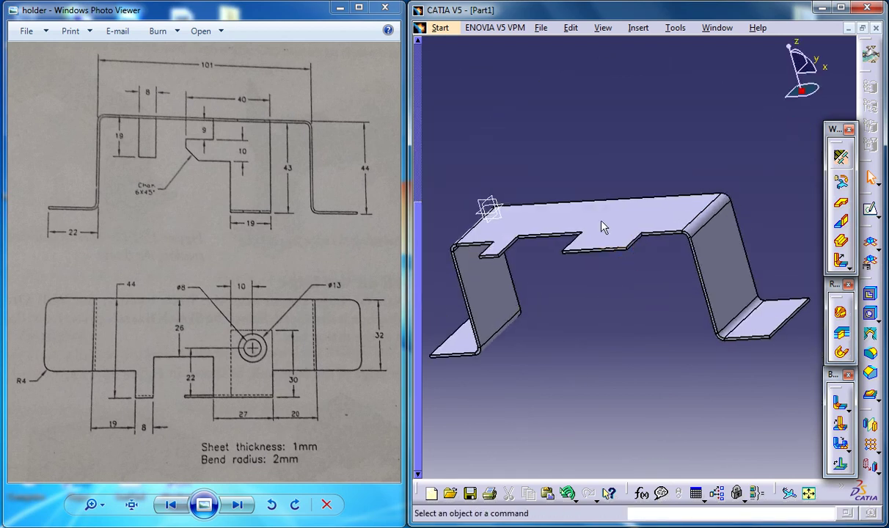
click(840, 206)
middle_drag(616, 170, 617, 171)
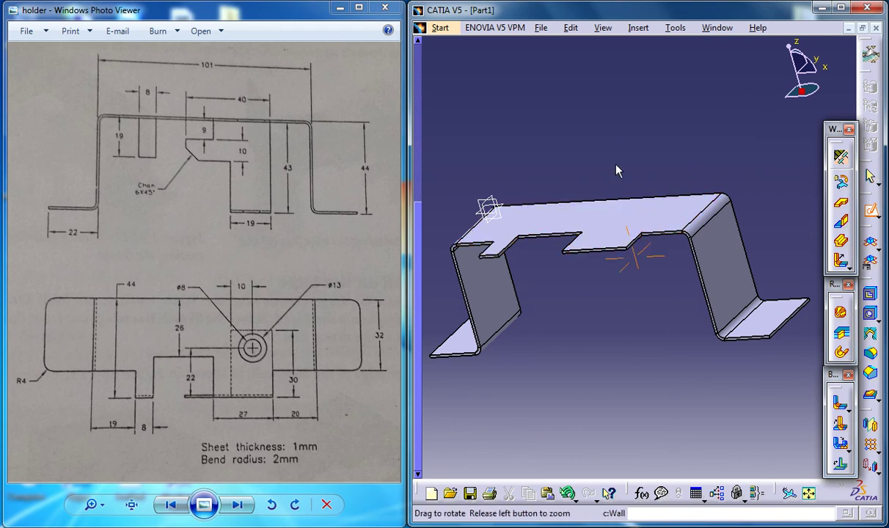
mouse_move(619, 115)
middle_down()
mouse_move(577, 256)
mouse_move(658, 280)
middle_up()
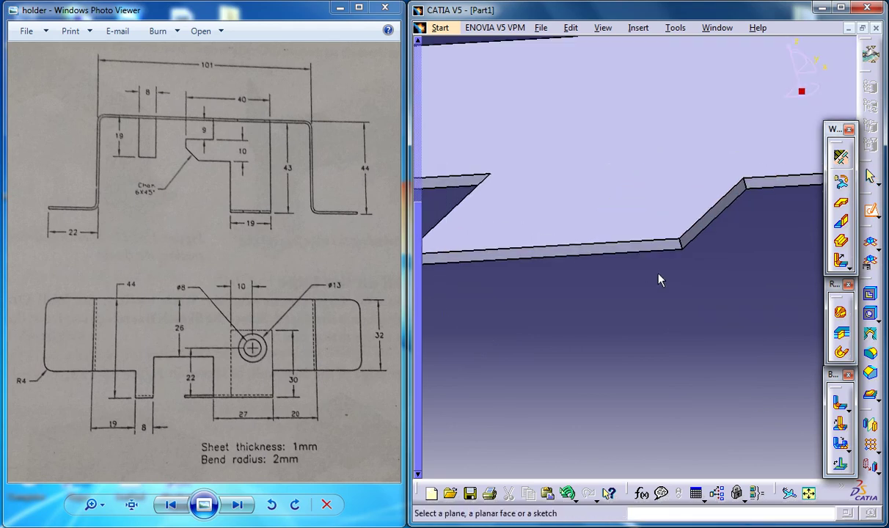
Sketch on the notch's thin end face and tilt the view to see it in perspective
click(622, 252)
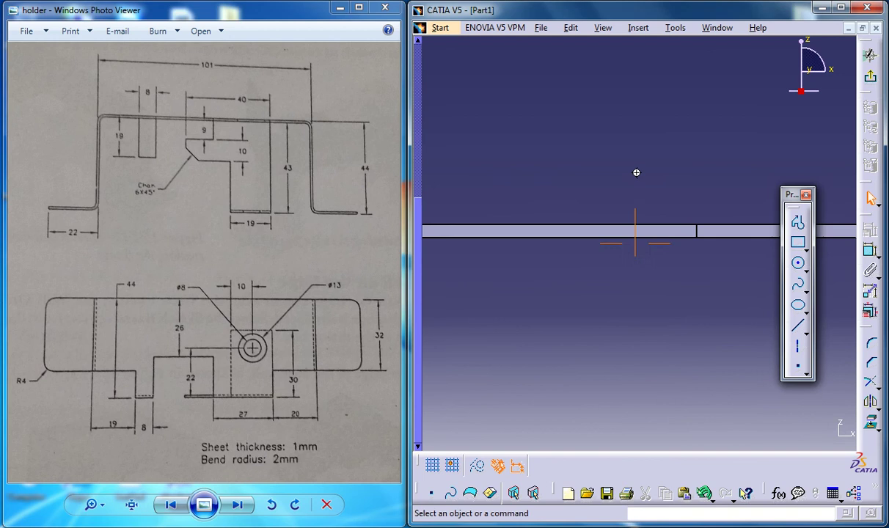
mouse_move(636, 173)
middle_down()
mouse_move(661, 228)
mouse_move(678, 166)
middle_up()
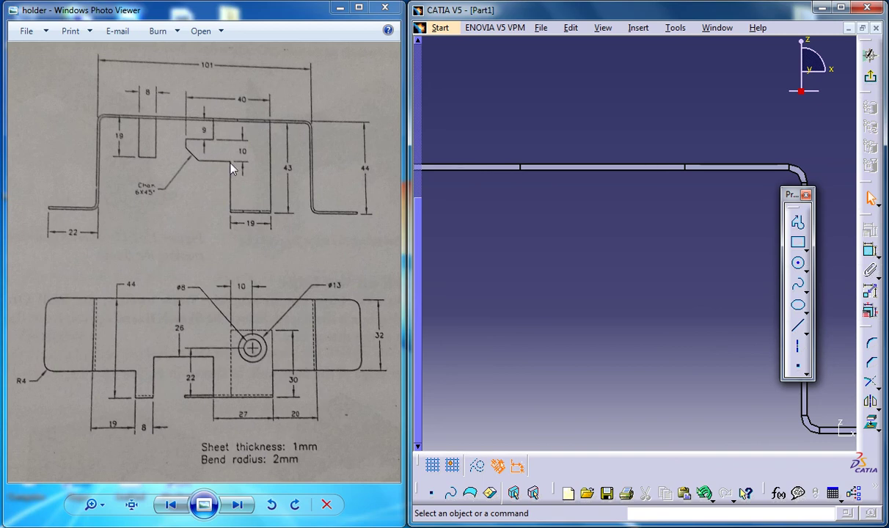
middle_drag(608, 207, 591, 287)
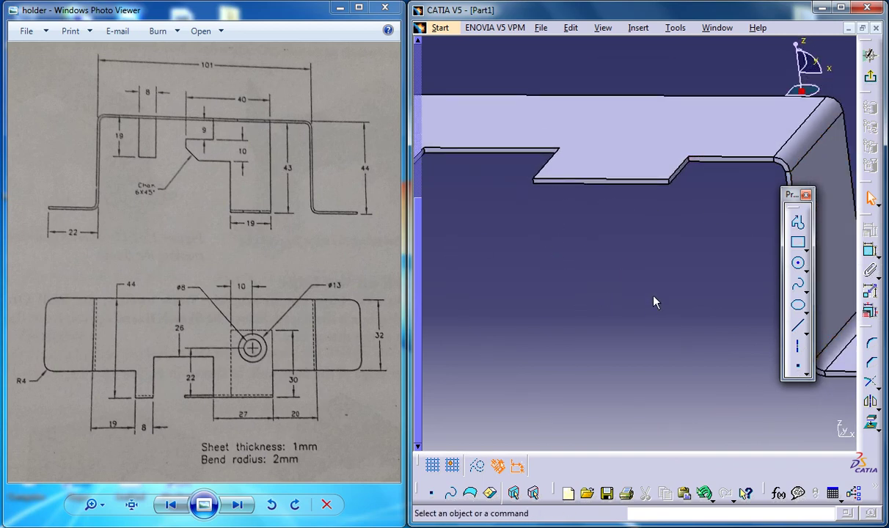
middle_drag(655, 302, 690, 238)
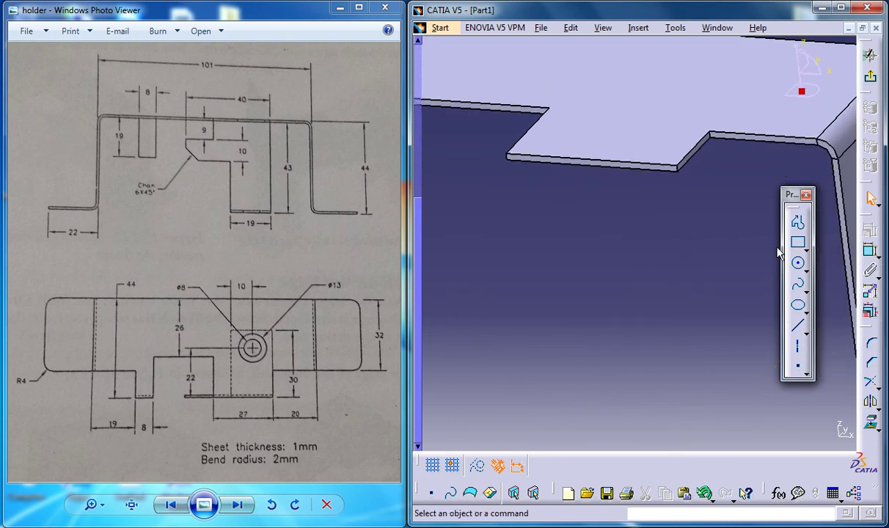
Start a Profile at the notch edge corner, running along the edge, then stepping down and left
click(798, 222)
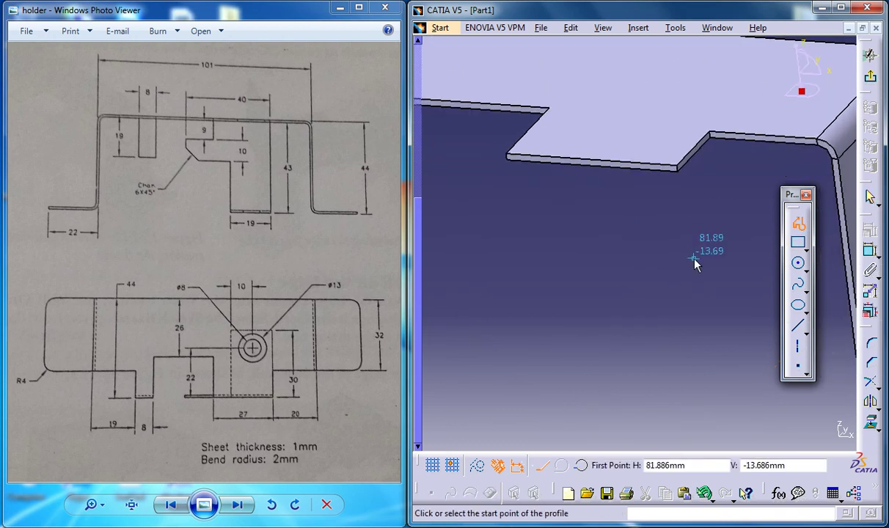
click(707, 169)
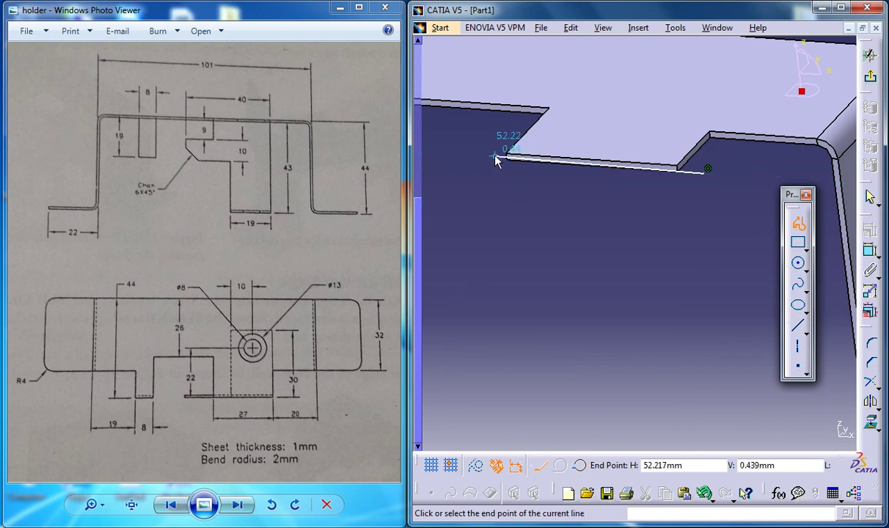
click(494, 159)
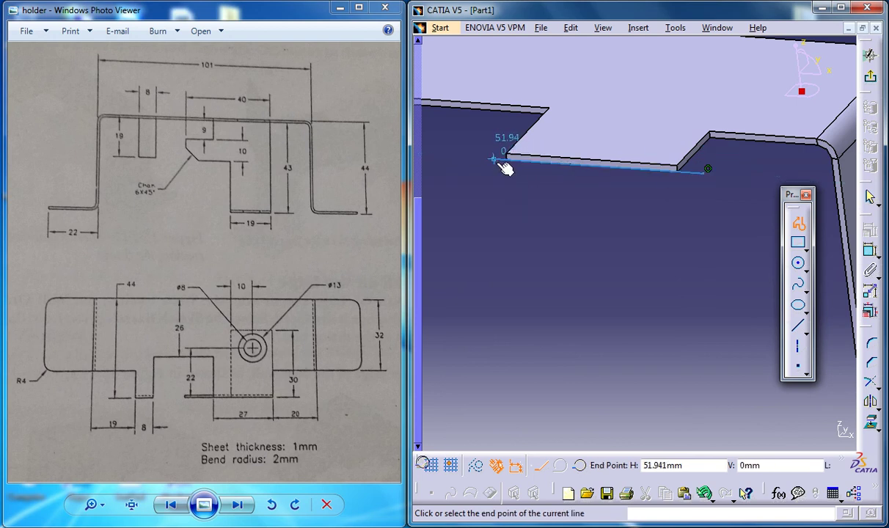
click(501, 225)
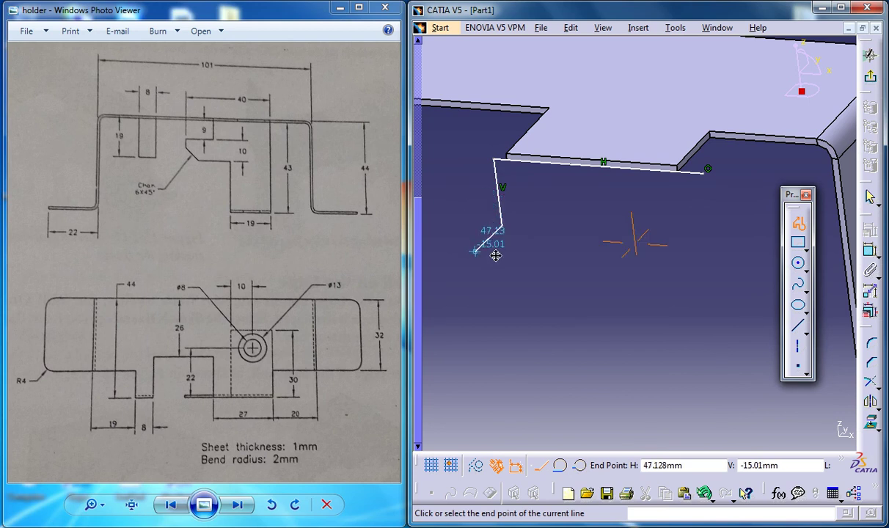
middle_drag(481, 254, 526, 232)
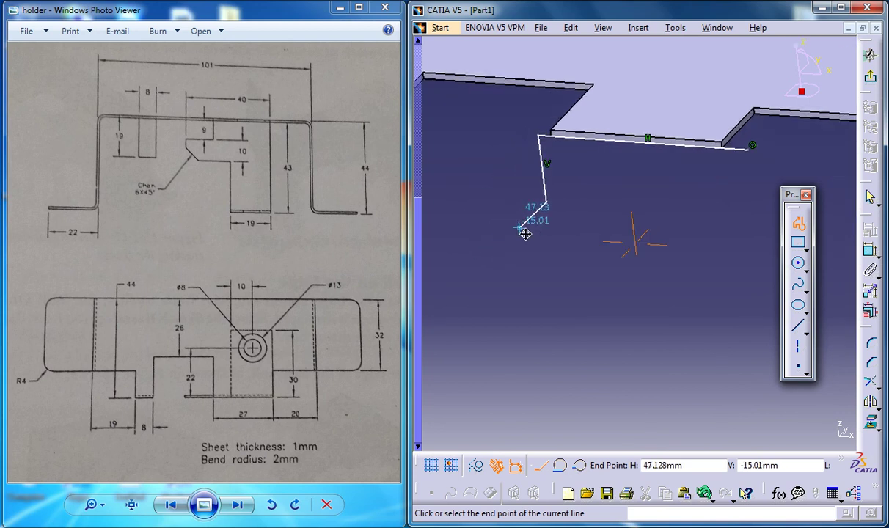
click(453, 197)
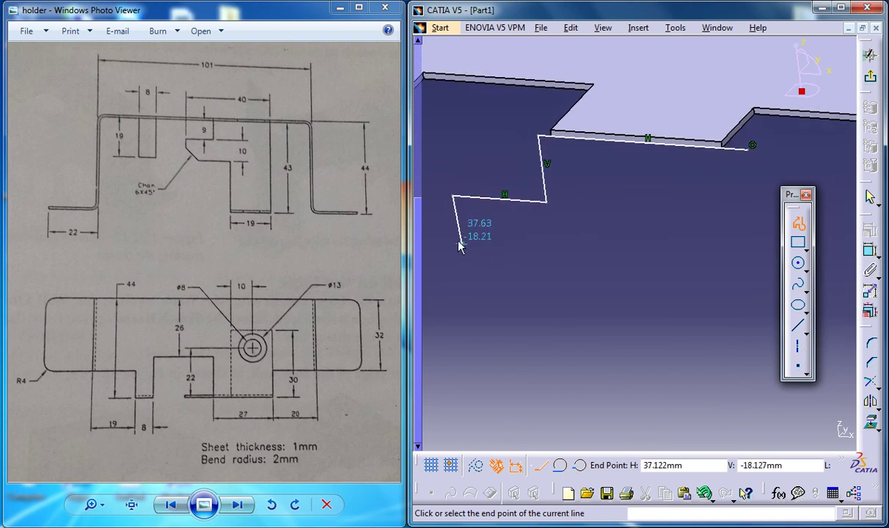
click(454, 219)
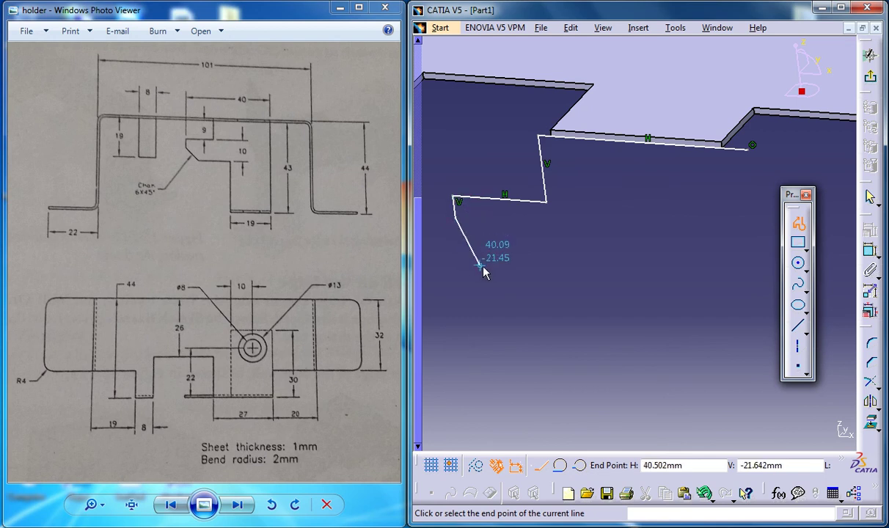
Add the slanted chamfer line, long drop and bottom line, closing the profile at its start
click(490, 260)
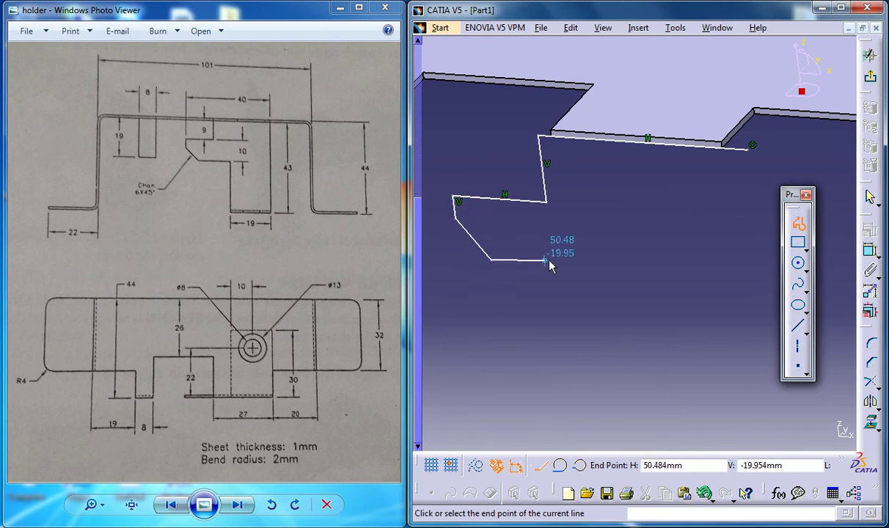
click(603, 266)
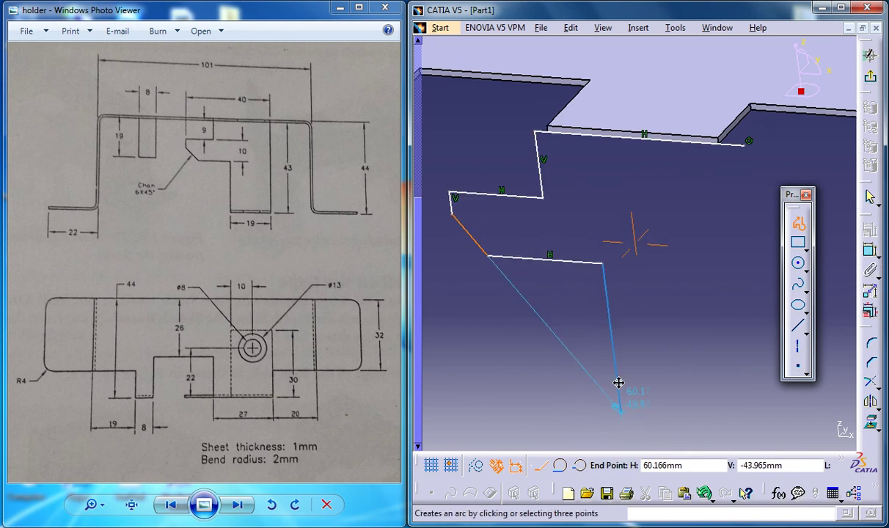
middle_drag(618, 383, 592, 309)
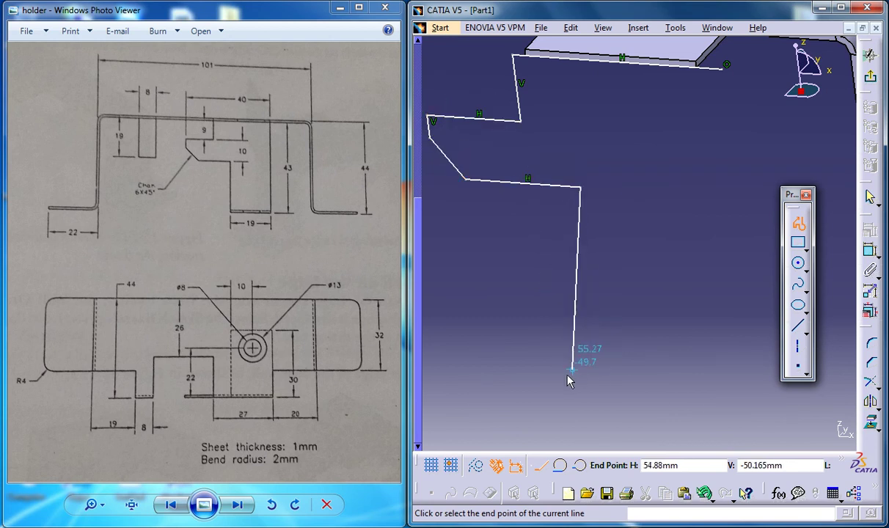
click(612, 397)
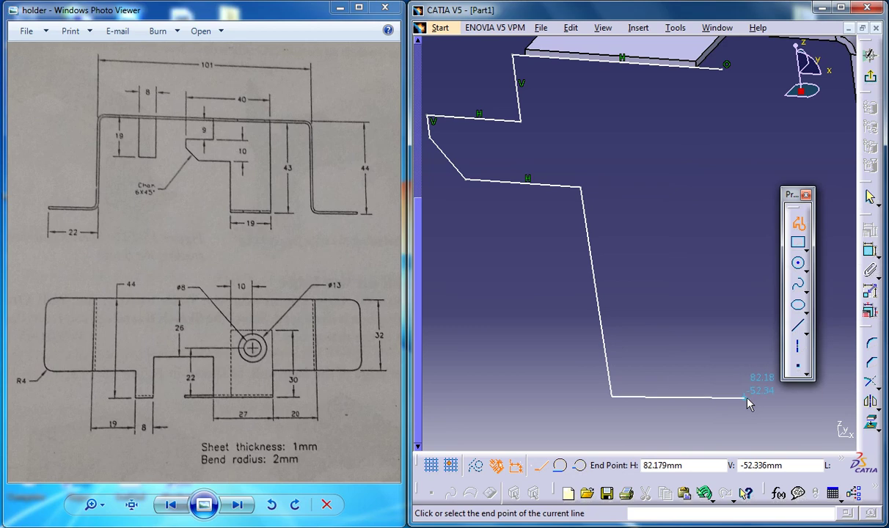
click(749, 400)
mouse_move(744, 252)
middle_down()
mouse_move(618, 270)
mouse_move(645, 147)
middle_up()
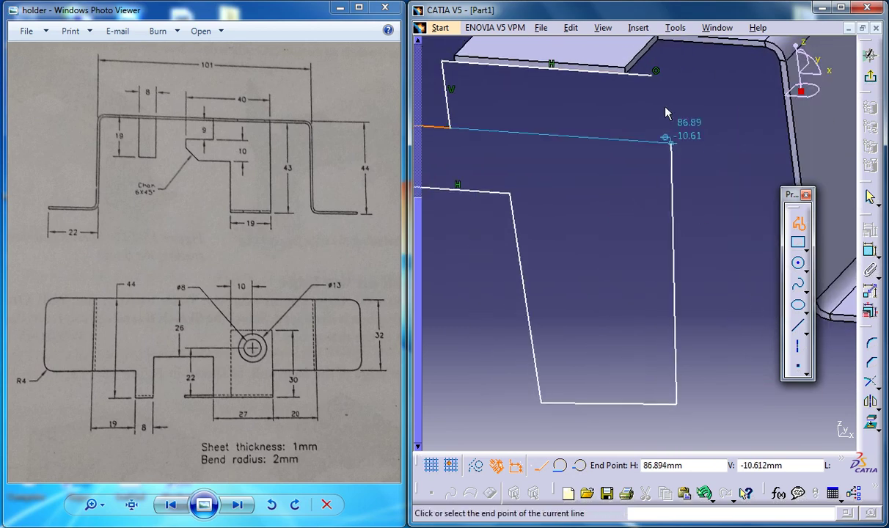
click(656, 79)
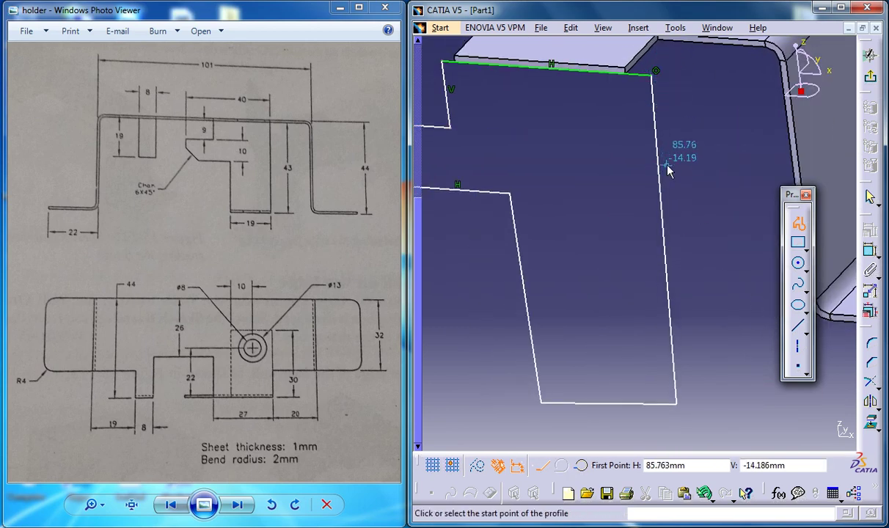
Make the right and left side lines vertical and the bottom line horizontal
click(869, 250)
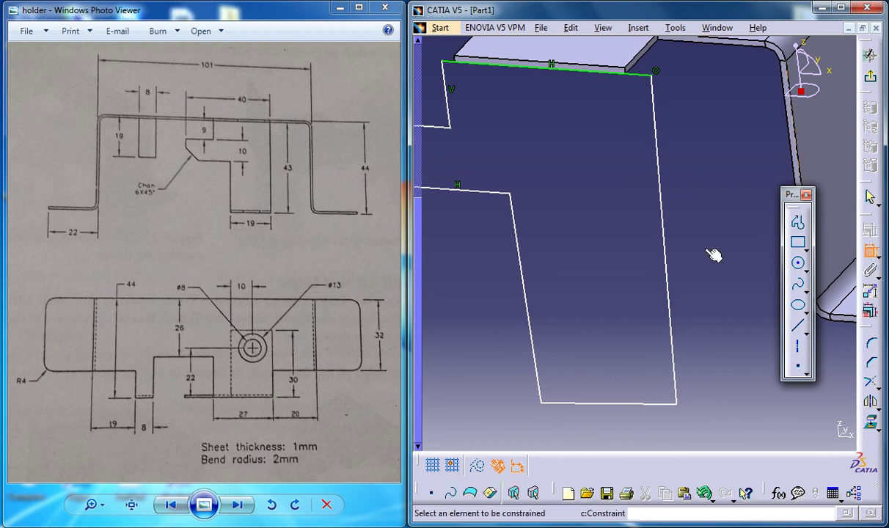
right_click(682, 198)
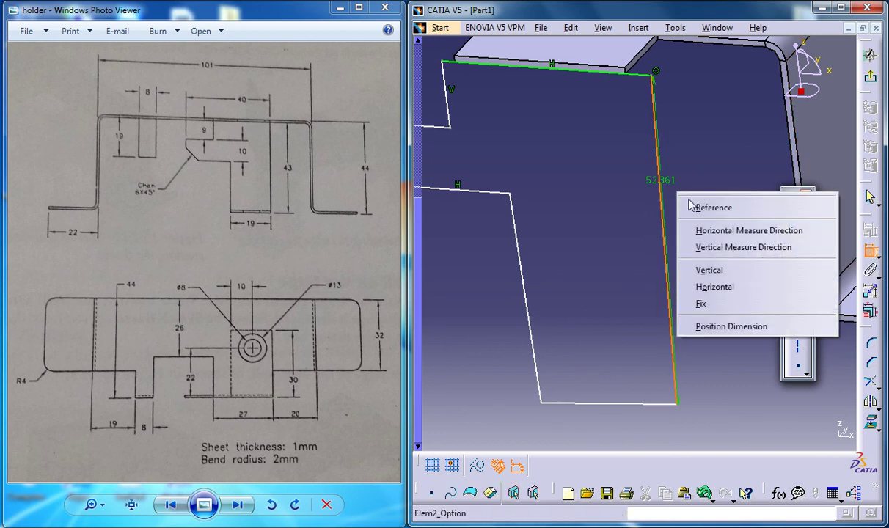
click(726, 269)
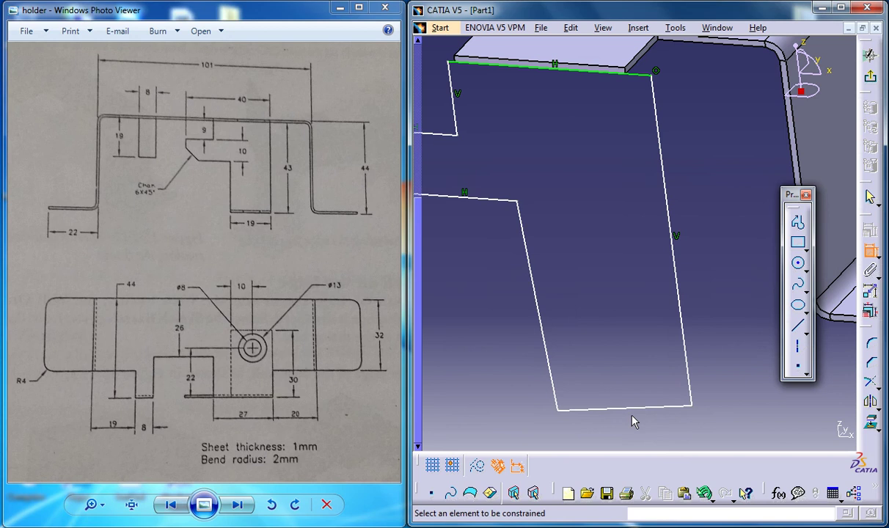
right_click(620, 409)
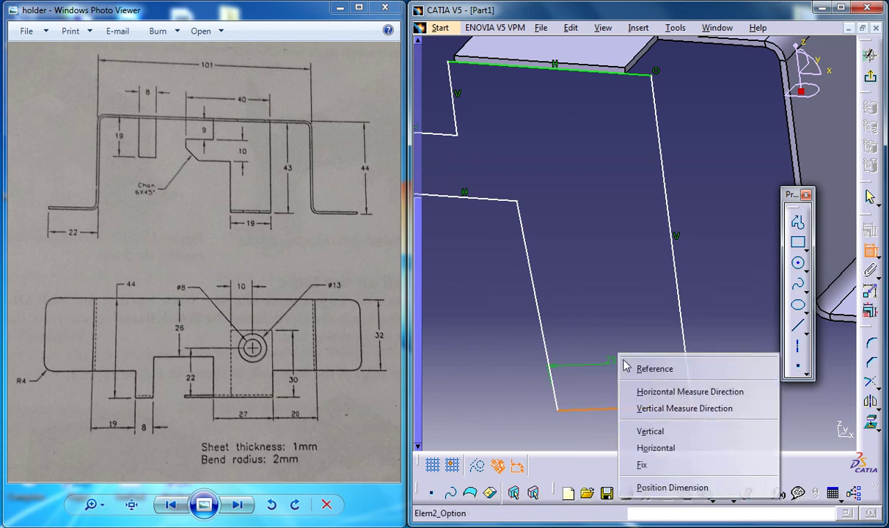
click(656, 448)
right_click(556, 265)
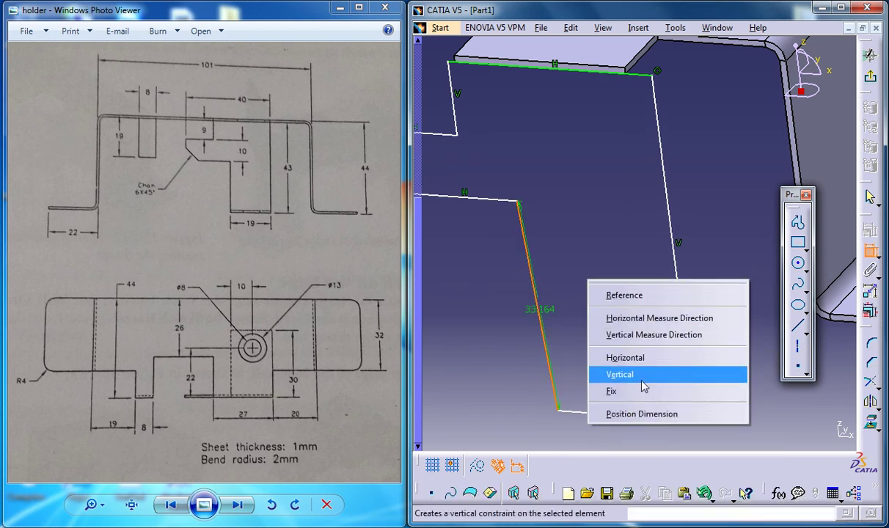
click(594, 375)
Make both top vertical lines coincident with the part's edge corners
mouse_move(599, 213)
middle_down()
mouse_move(676, 206)
mouse_move(616, 194)
middle_up()
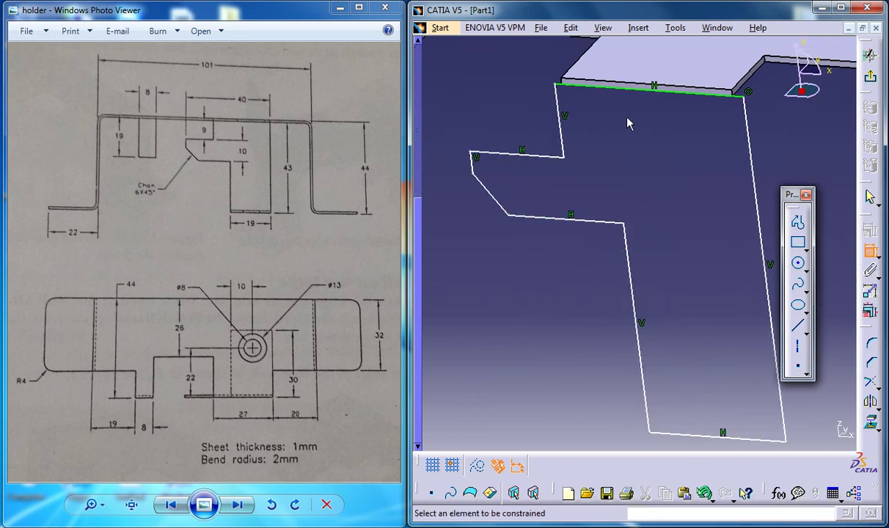
mouse_move(685, 131)
middle_down()
mouse_move(661, 163)
mouse_move(696, 174)
mouse_move(678, 135)
mouse_move(675, 143)
middle_up()
click(694, 173)
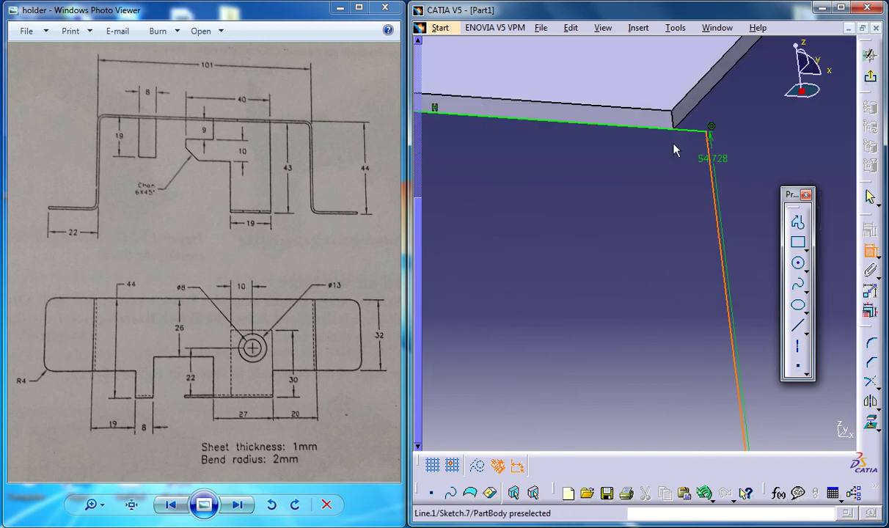
right_click(625, 192)
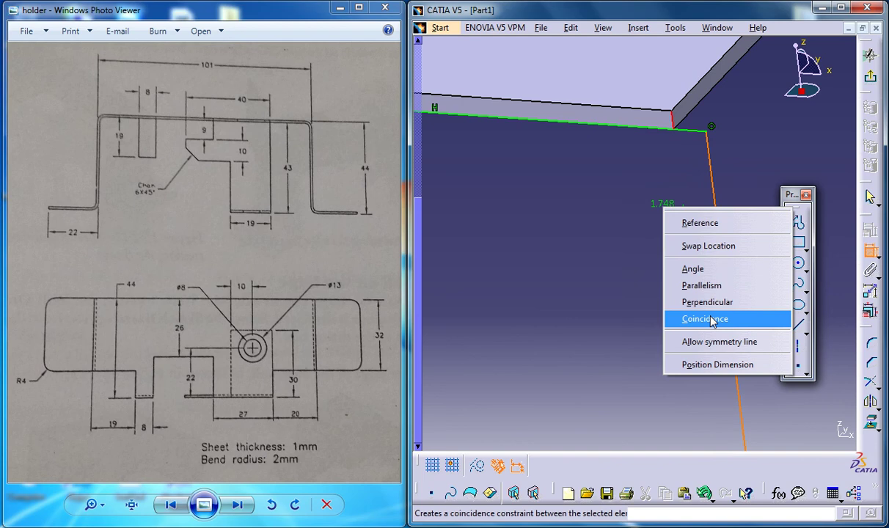
click(679, 302)
middle_drag(547, 213, 690, 183)
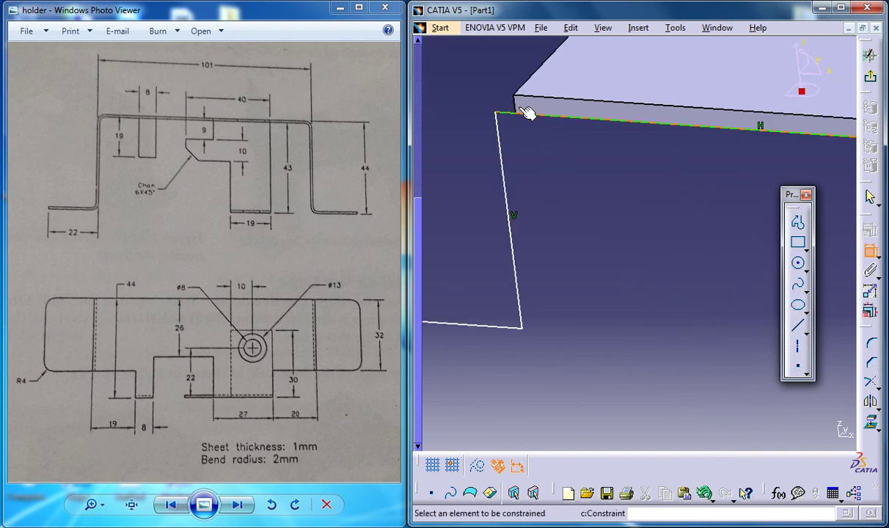
click(512, 169)
right_click(512, 160)
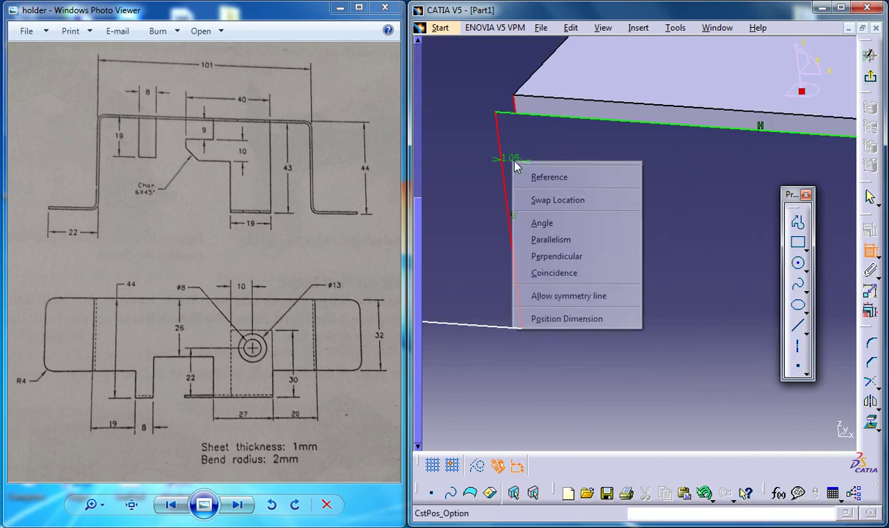
click(600, 283)
mouse_move(639, 197)
middle_down()
mouse_move(673, 293)
mouse_move(645, 231)
mouse_move(575, 150)
middle_up()
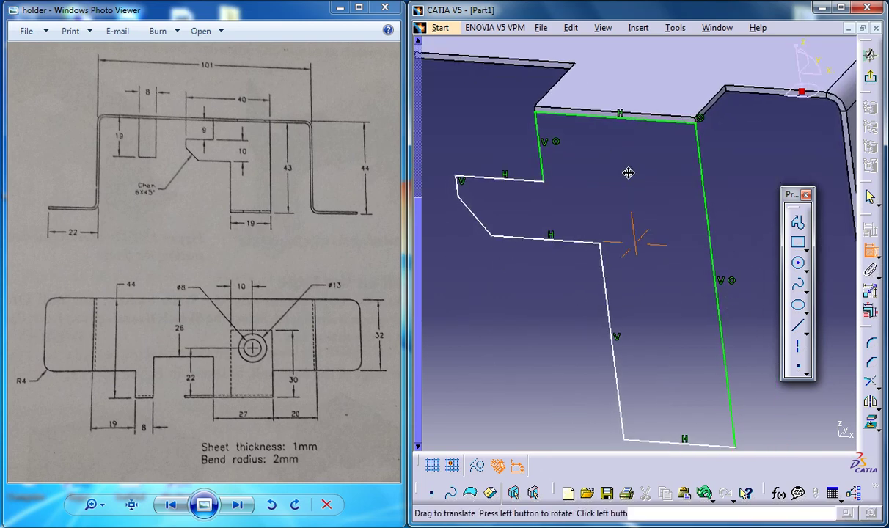
mouse_move(629, 172)
middle_down()
mouse_move(680, 168)
mouse_move(606, 234)
mouse_move(628, 192)
mouse_move(617, 196)
middle_up()
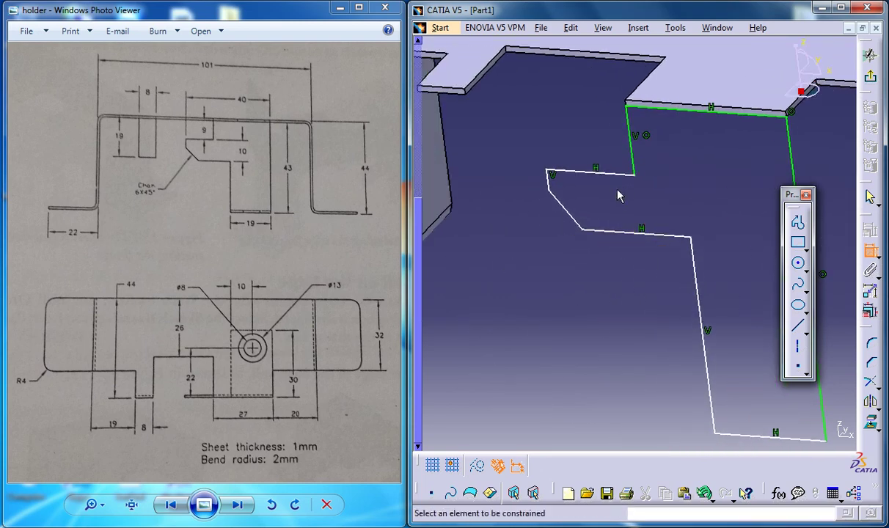
Dimension the step height at 10 mm and set the short vertical line's length to 8
click(609, 214)
click(623, 233)
click(520, 200)
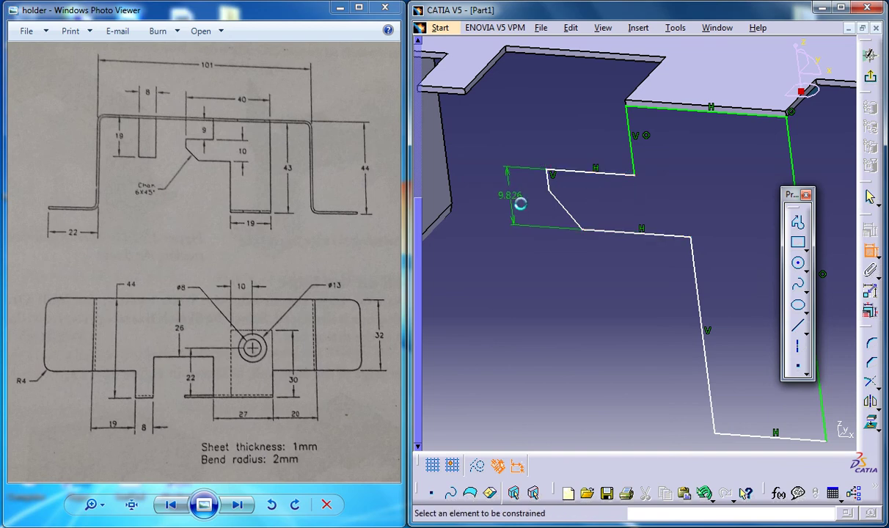
double_click(515, 197)
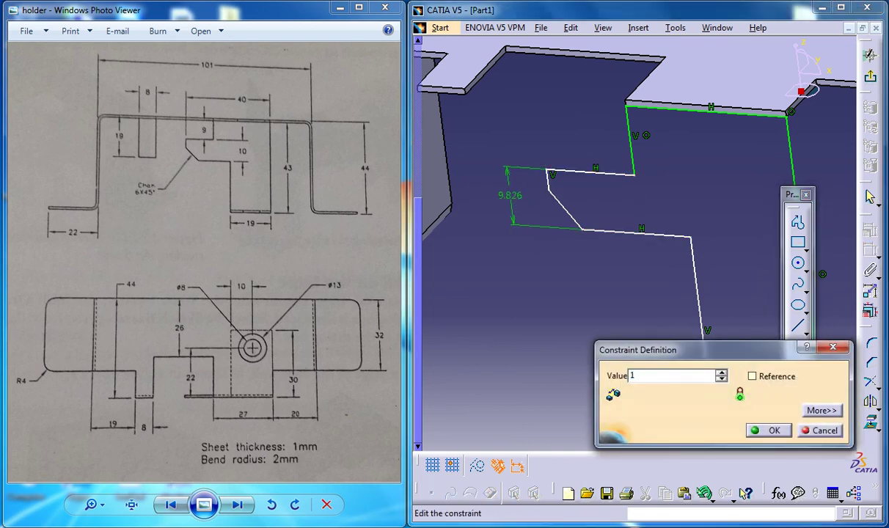
key(Return)
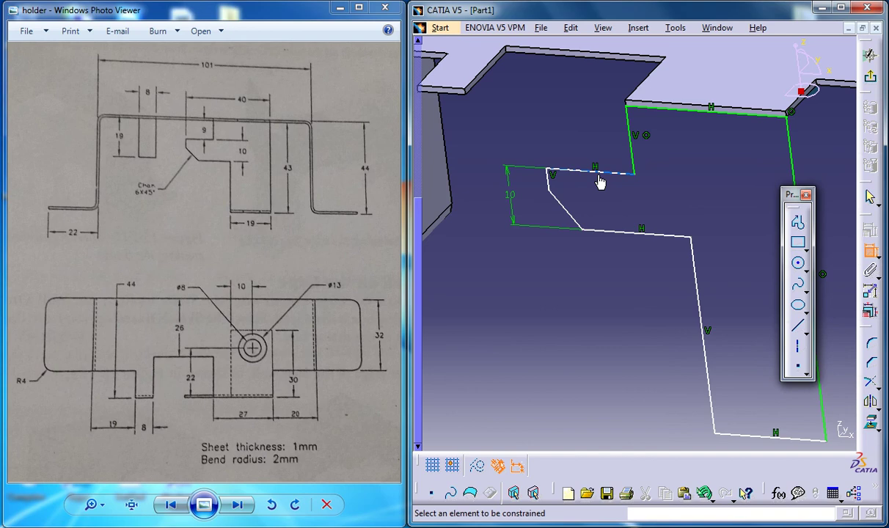
click(632, 139)
click(598, 135)
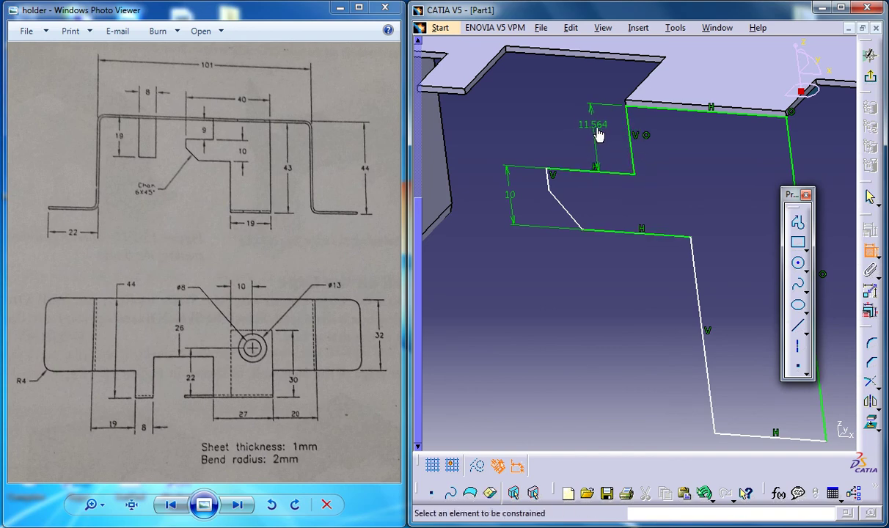
double_click(600, 133)
text(8)
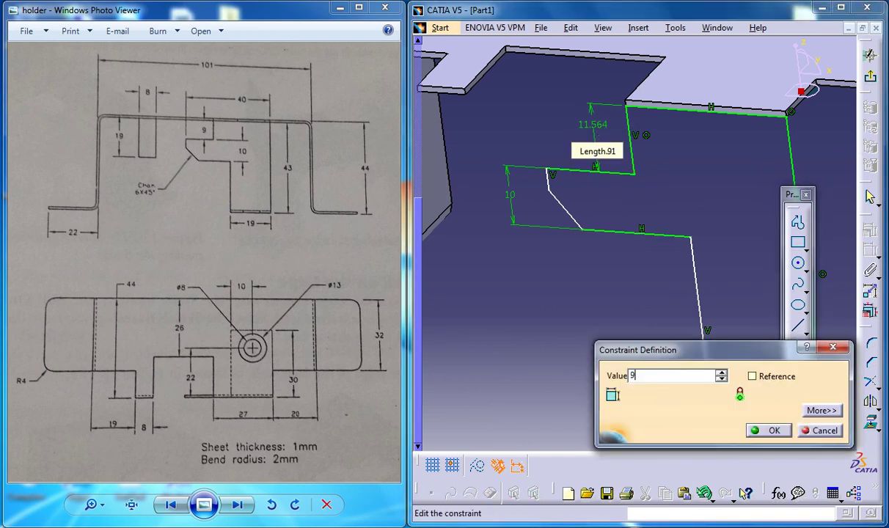
key(Return)
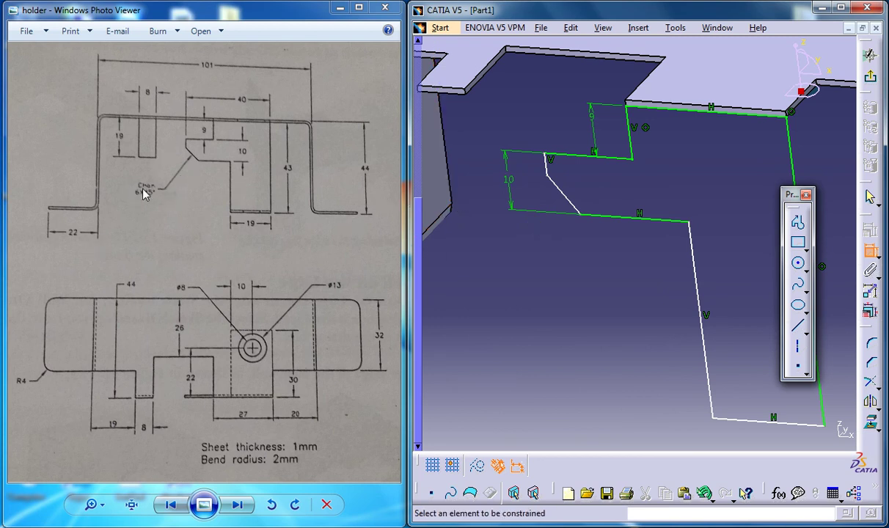
Dimension the chamfer line at 6 mm length
mouse_move(571, 202)
middle_down()
mouse_move(575, 175)
mouse_move(558, 178)
middle_up()
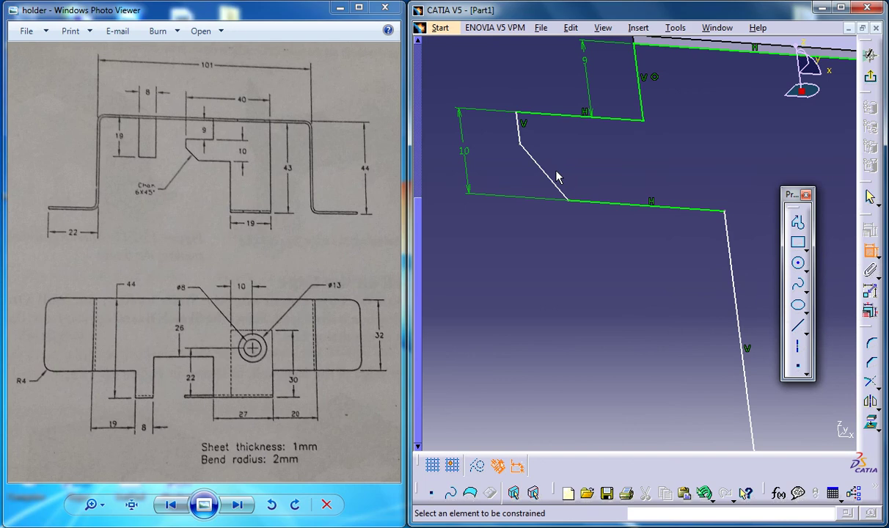
click(544, 174)
click(514, 247)
double_click(515, 239)
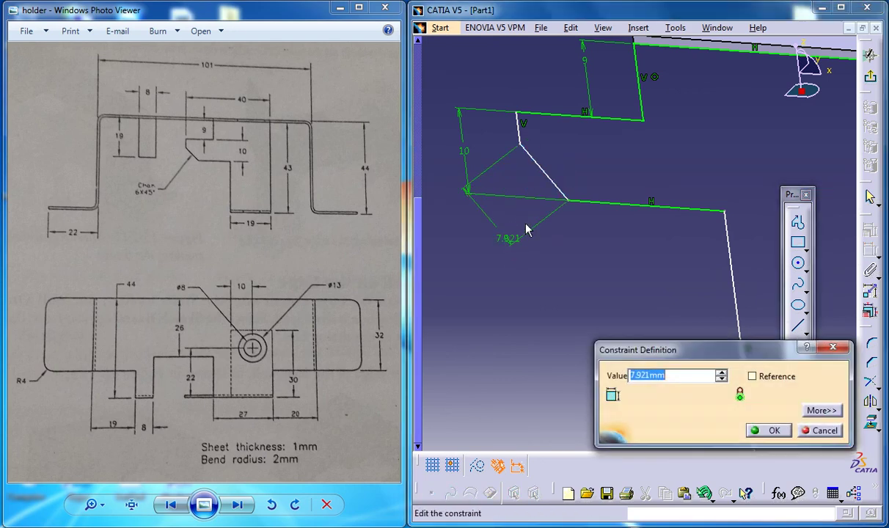
text(6)
key(Return)
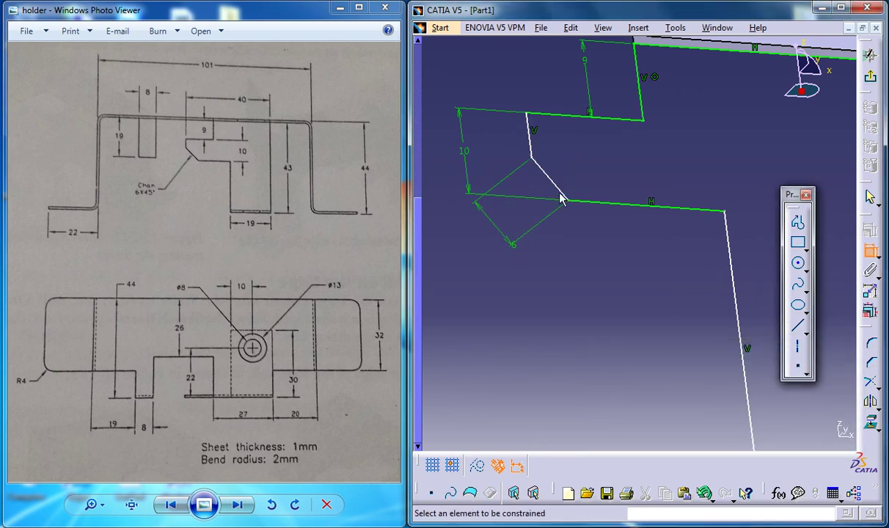
Set the chamfer angle to 45° and add an offset dimension near the right edge
click(557, 183)
click(533, 138)
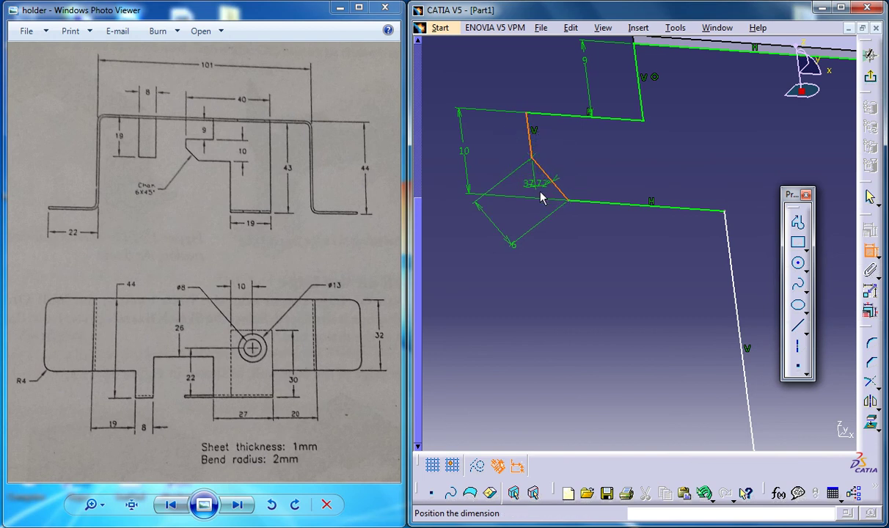
double_click(556, 274)
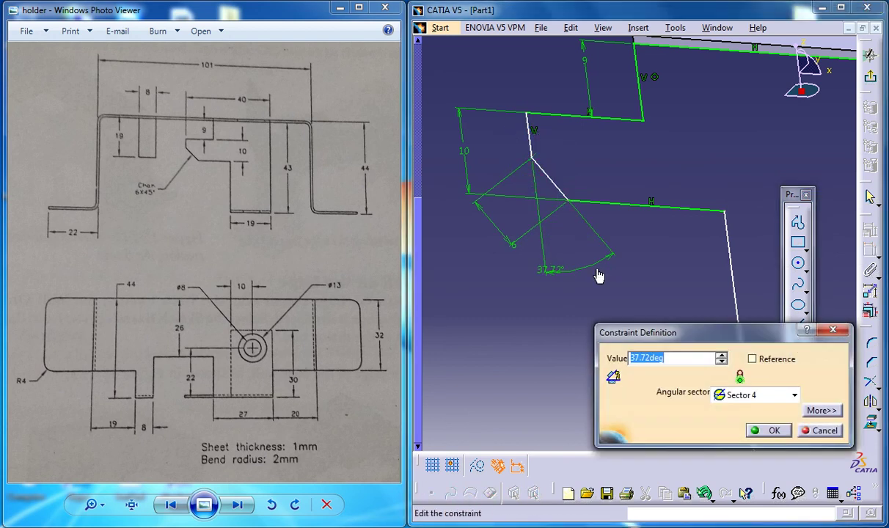
text(45)
key(Return)
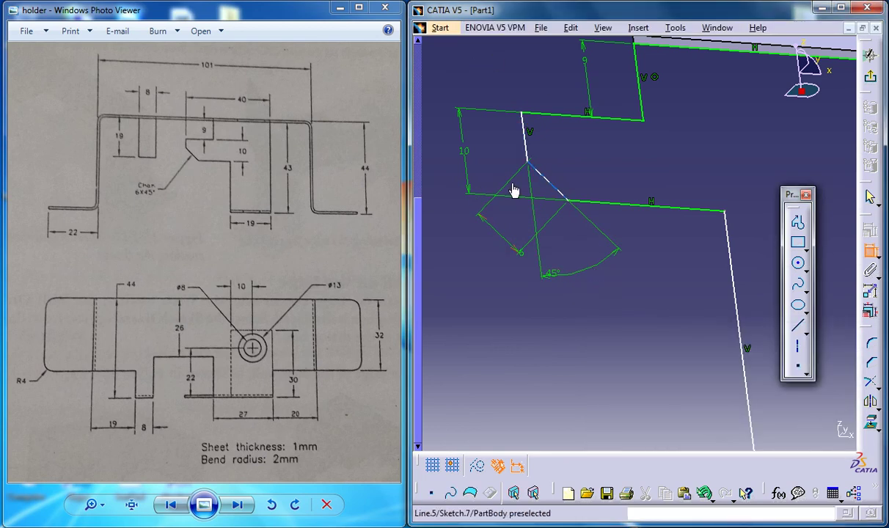
click(525, 130)
mouse_move(589, 159)
middle_down()
mouse_move(639, 145)
mouse_move(677, 198)
mouse_move(618, 266)
mouse_move(693, 261)
middle_up()
click(685, 264)
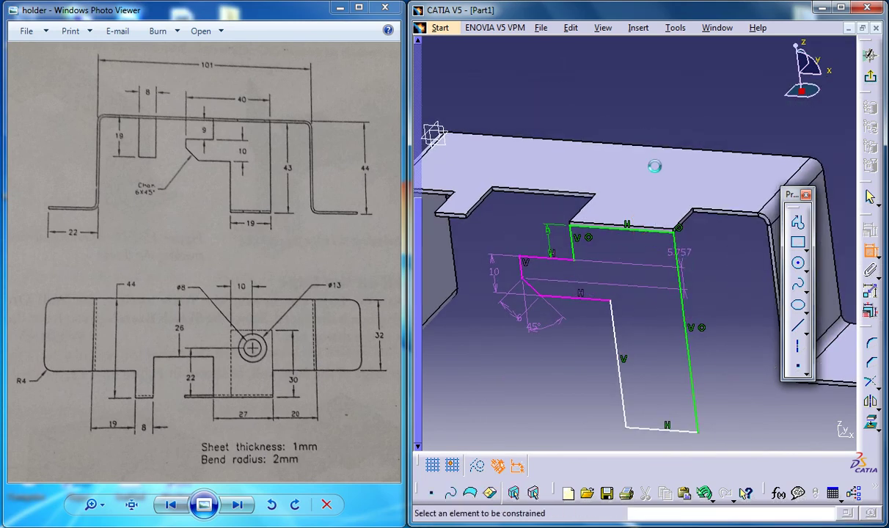
Delete the unwanted 5.757 dimension and dimension the overall tab width at 40
right_click(693, 263)
click(736, 478)
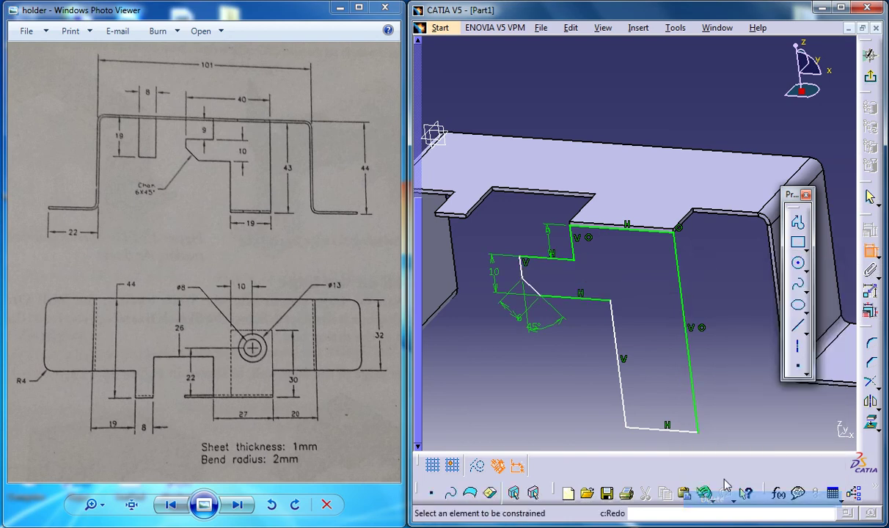
click(679, 253)
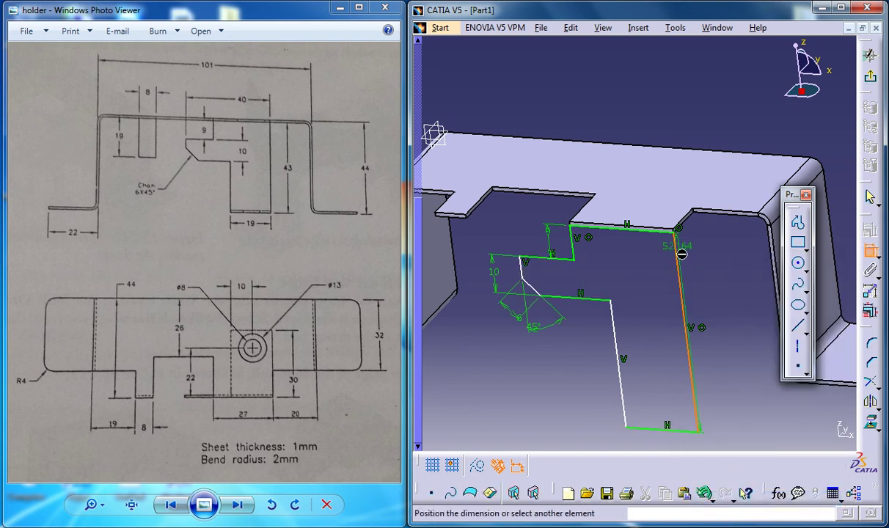
click(527, 273)
click(632, 100)
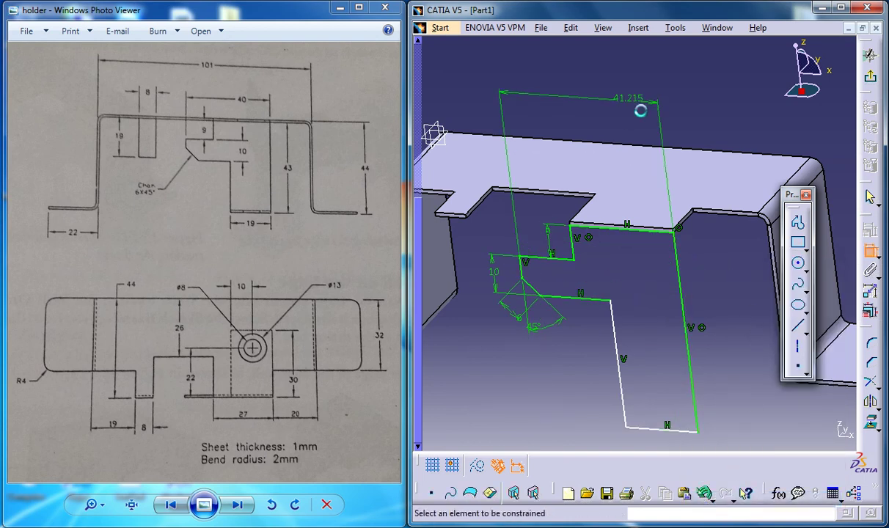
double_click(632, 98)
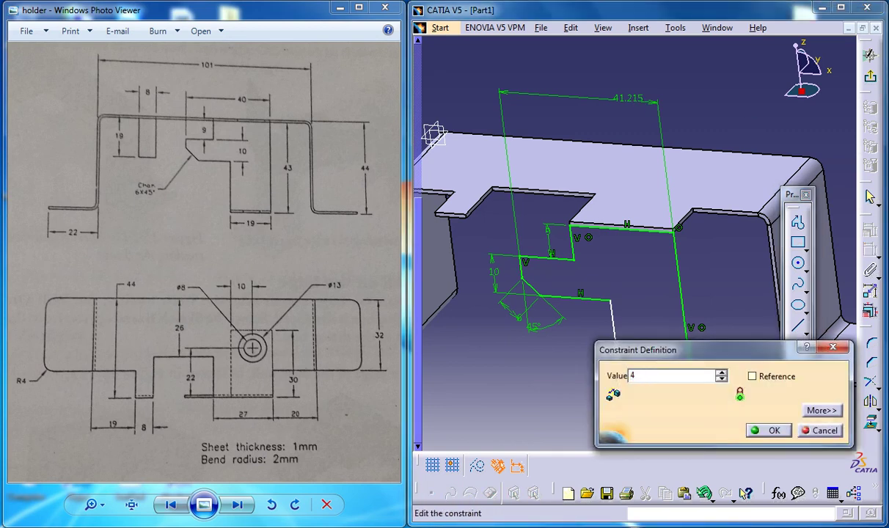
key(Return)
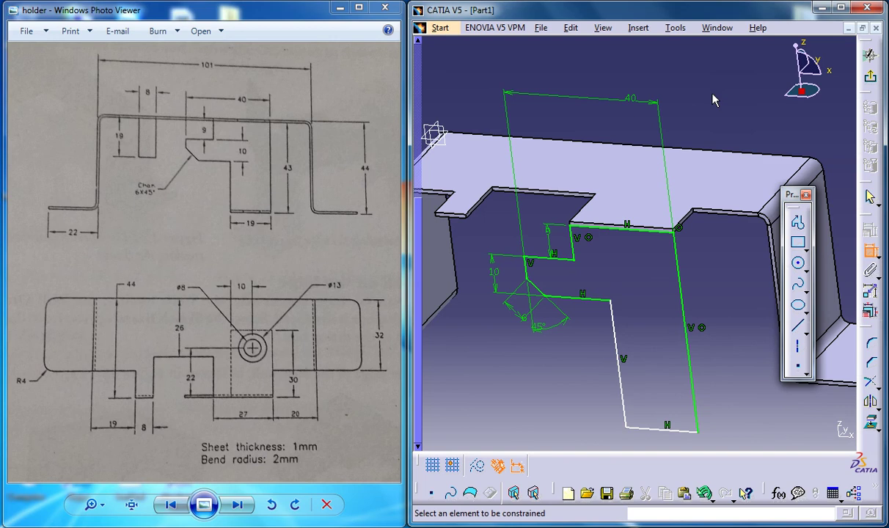
Set the bottom line length to 19
click(658, 433)
double_click(659, 395)
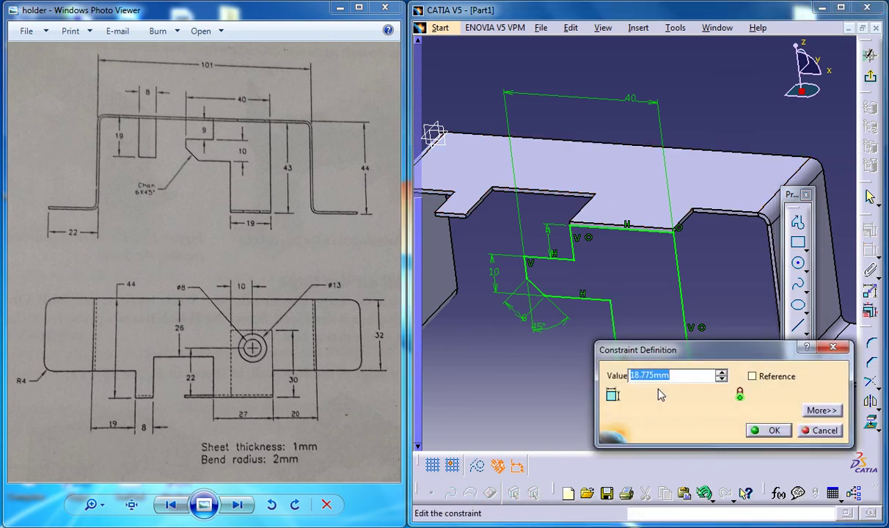
text(19)
key(Return)
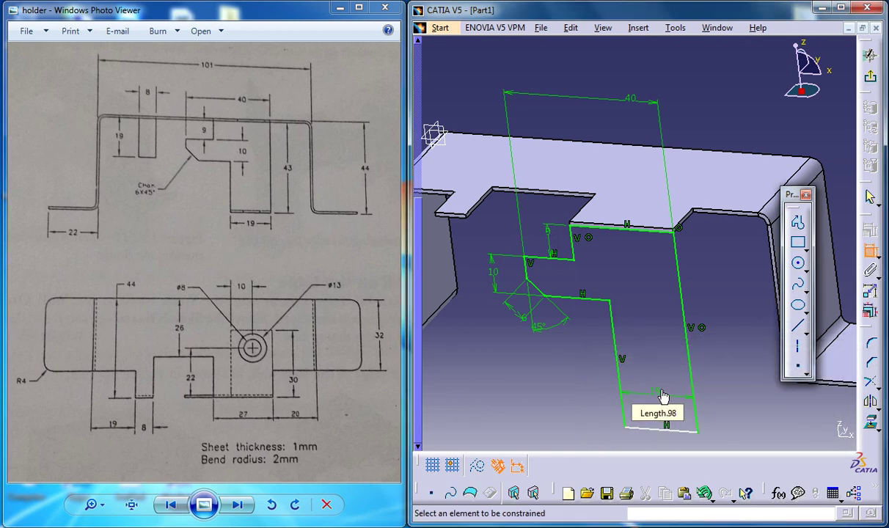
Dimension the top-to-bottom tab height at 43
click(663, 230)
click(681, 441)
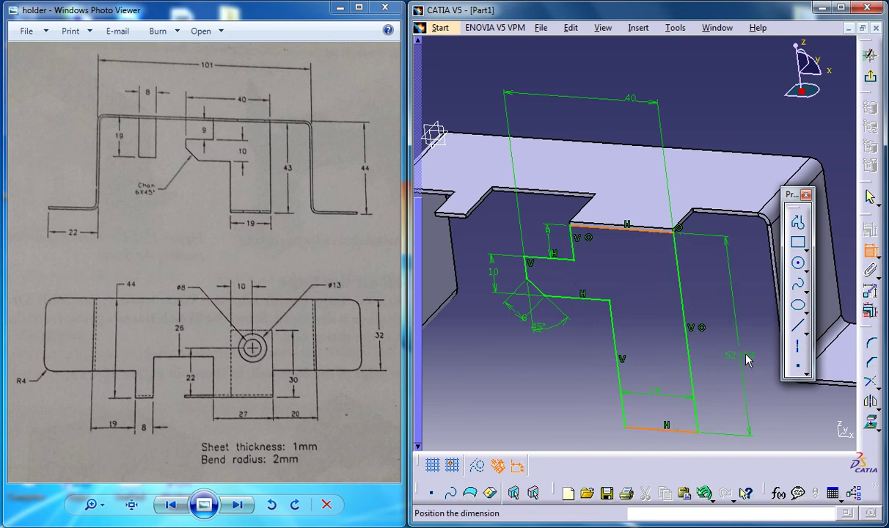
double_click(748, 339)
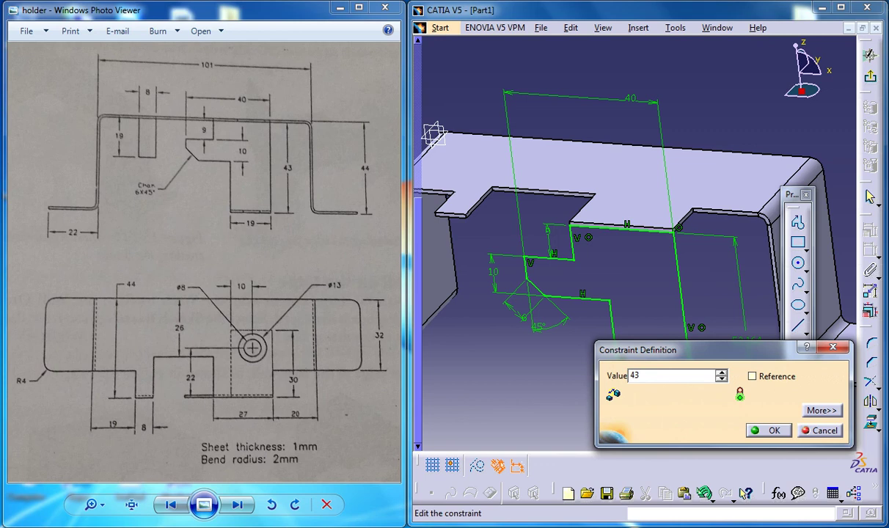
key(Return)
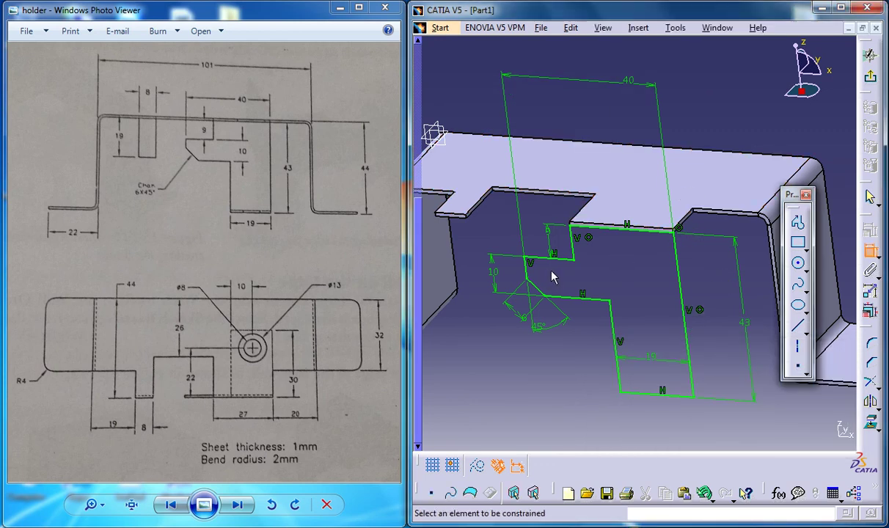
middle_drag(706, 306, 675, 292)
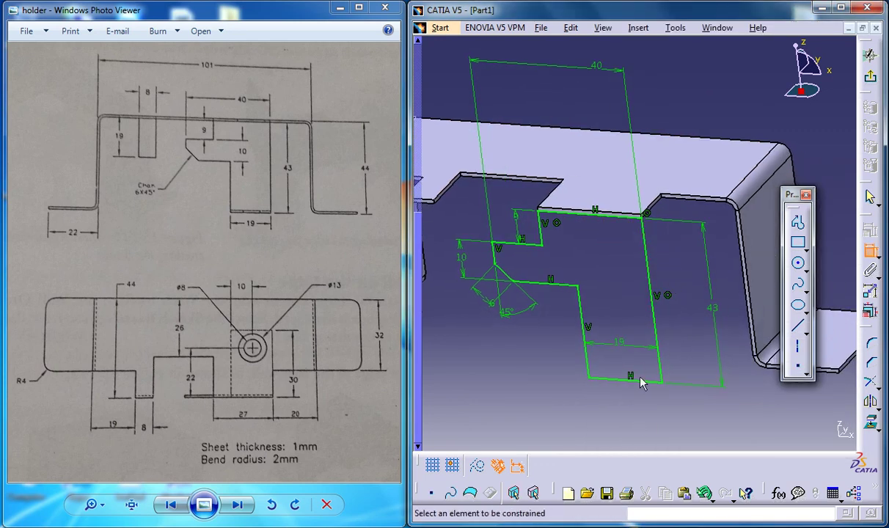
middle_drag(665, 324, 690, 287)
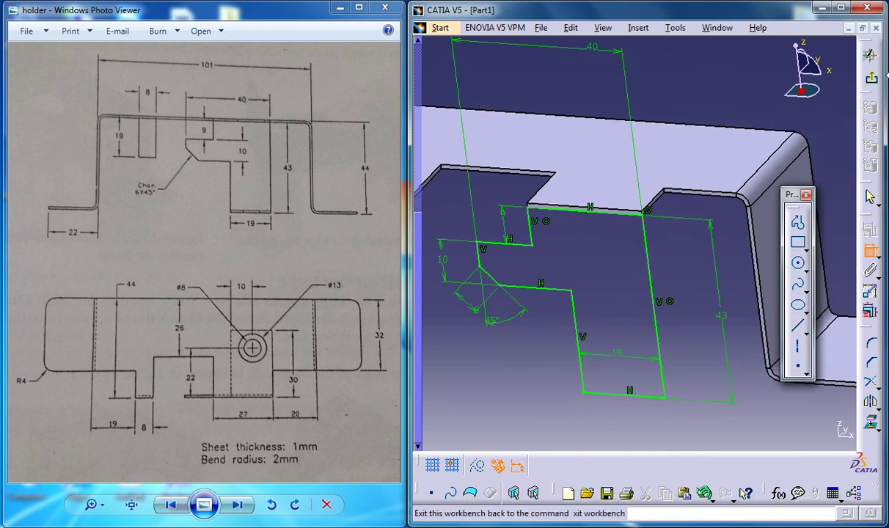
Exit the Sketcher to the 3D part and view the tab profile below the notch
click(870, 77)
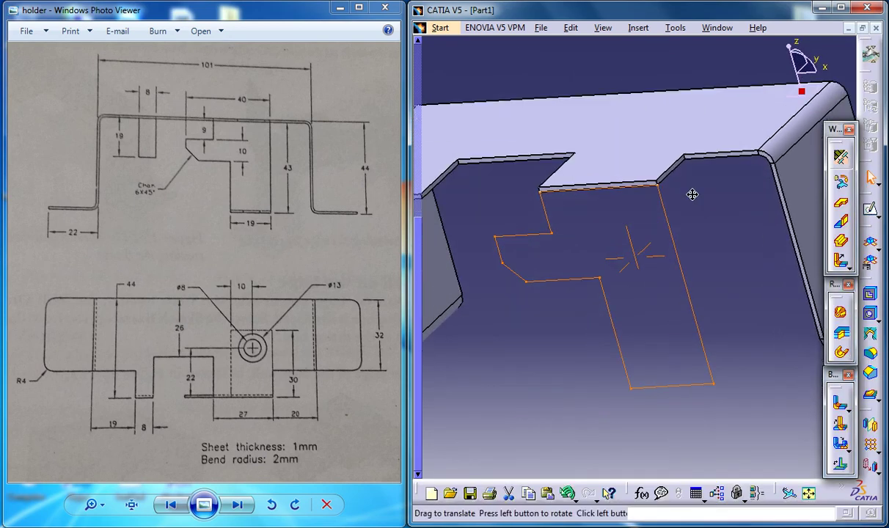
middle_drag(693, 194, 704, 240)
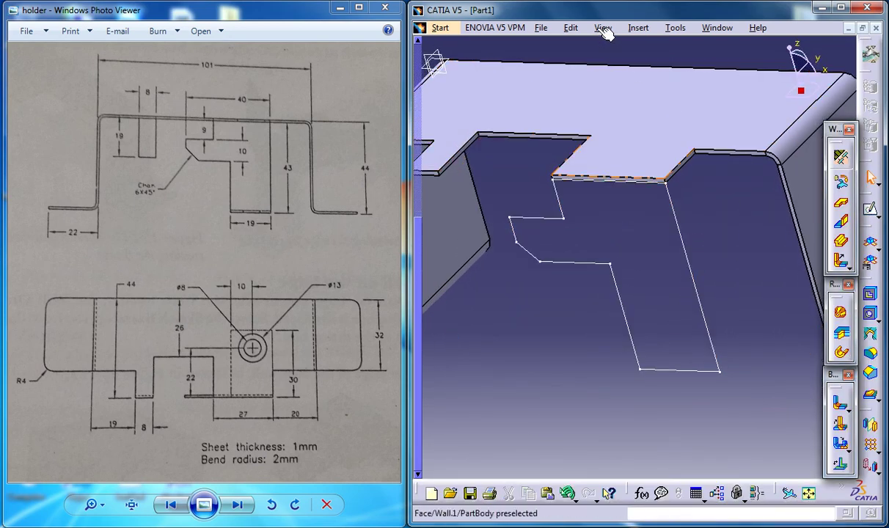
click(638, 28)
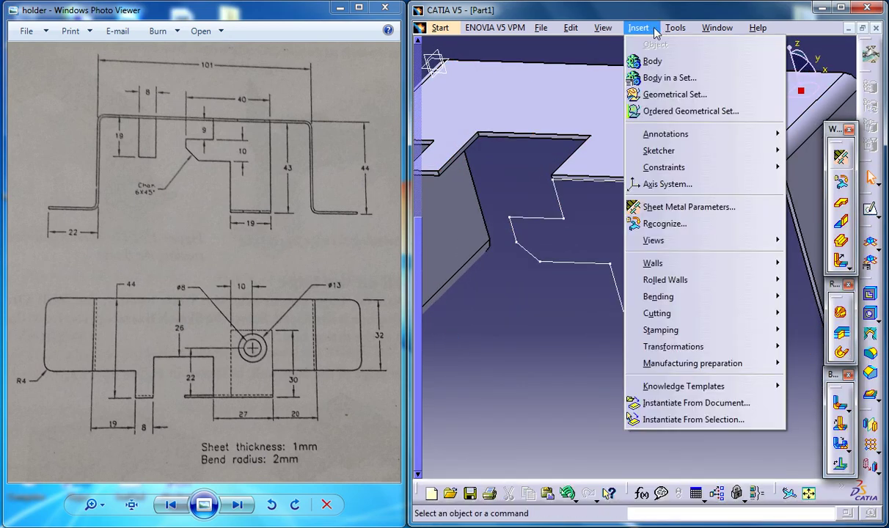
click(531, 375)
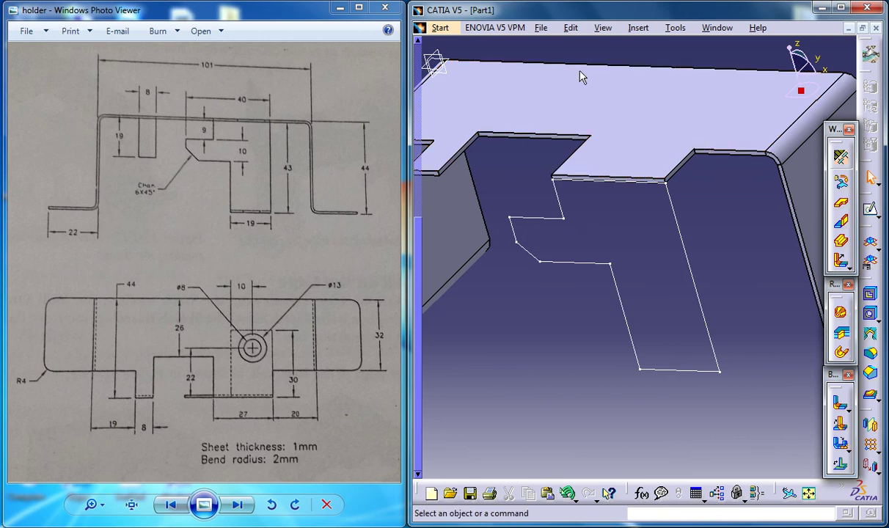
Create a Wall On Edge from the Insert menu with its type set to Sketch Based
click(570, 27)
click(638, 27)
mouse_move(653, 262)
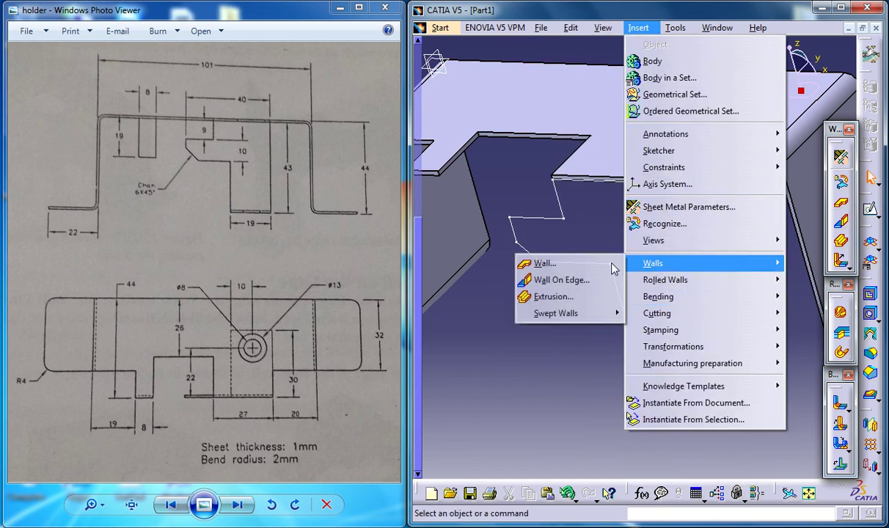
click(586, 280)
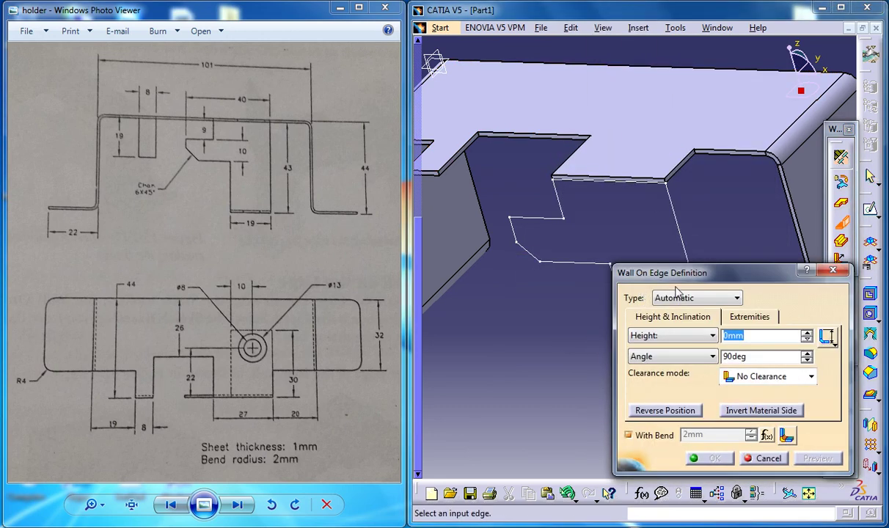
click(664, 297)
click(679, 314)
click(697, 298)
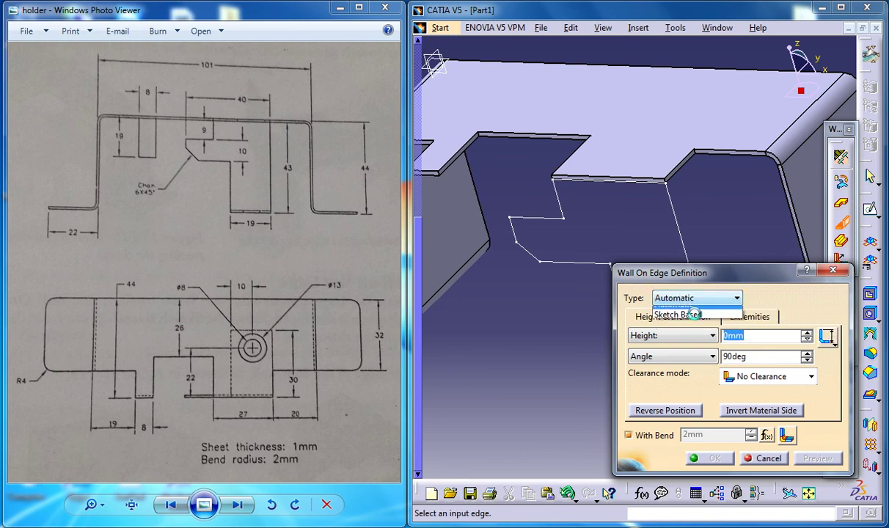
click(678, 323)
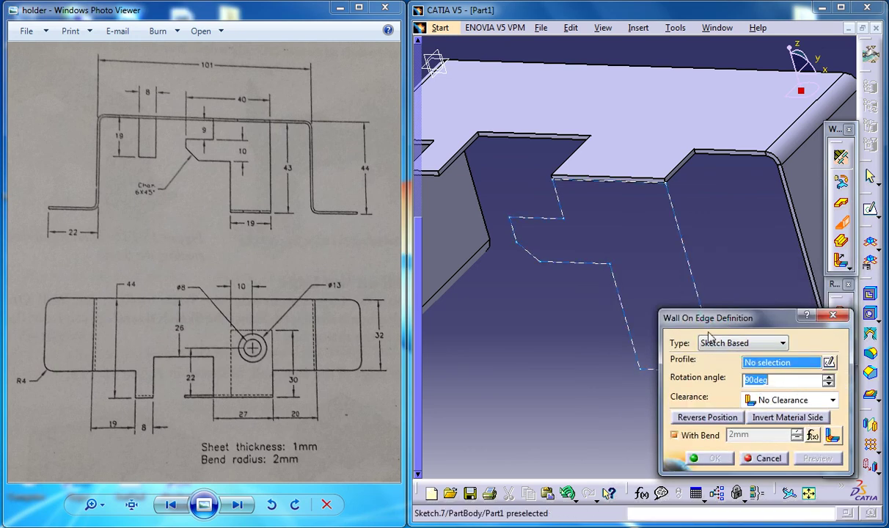
Use Sketch.7 as the wall profile, hide the sketch, and set rotation angle to 0deg
click(594, 264)
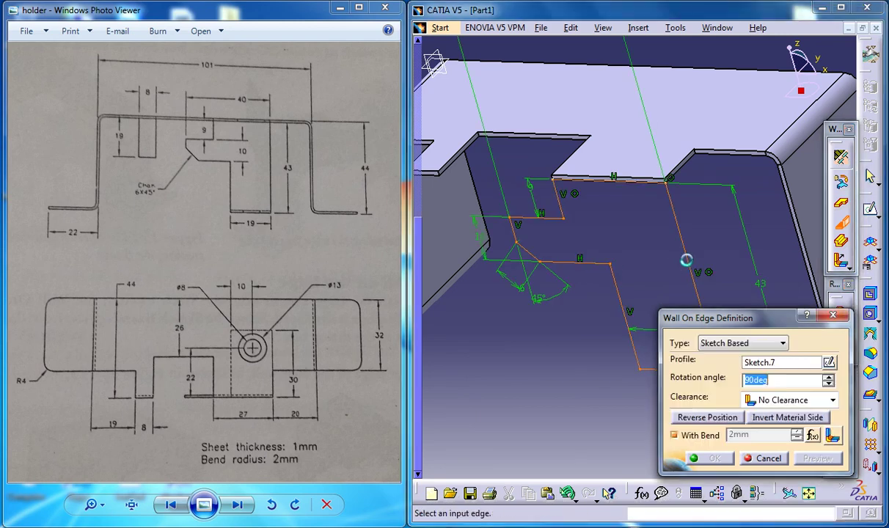
mouse_move(684, 244)
middle_down()
mouse_move(620, 196)
mouse_move(620, 214)
mouse_move(582, 187)
mouse_move(655, 272)
mouse_move(635, 220)
mouse_move(576, 158)
middle_up()
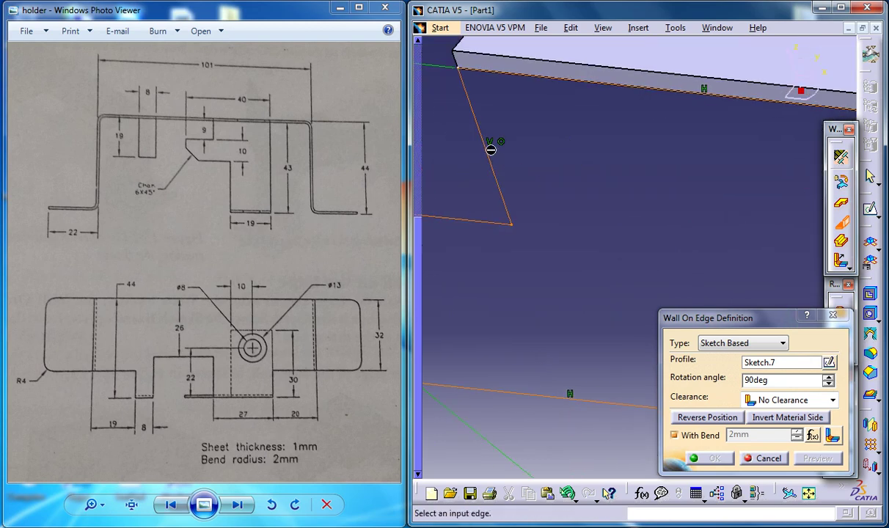
right_click(486, 151)
click(516, 189)
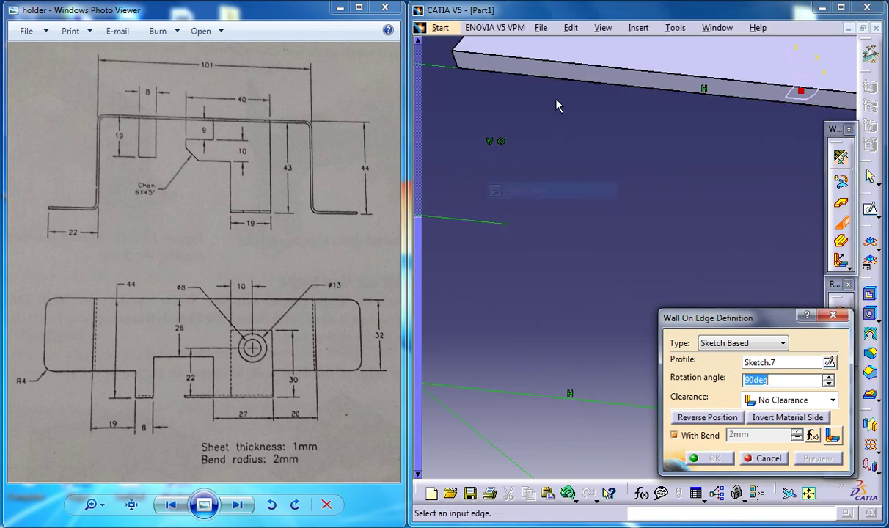
text(0)
key(Return)
middle_drag(566, 137, 601, 238)
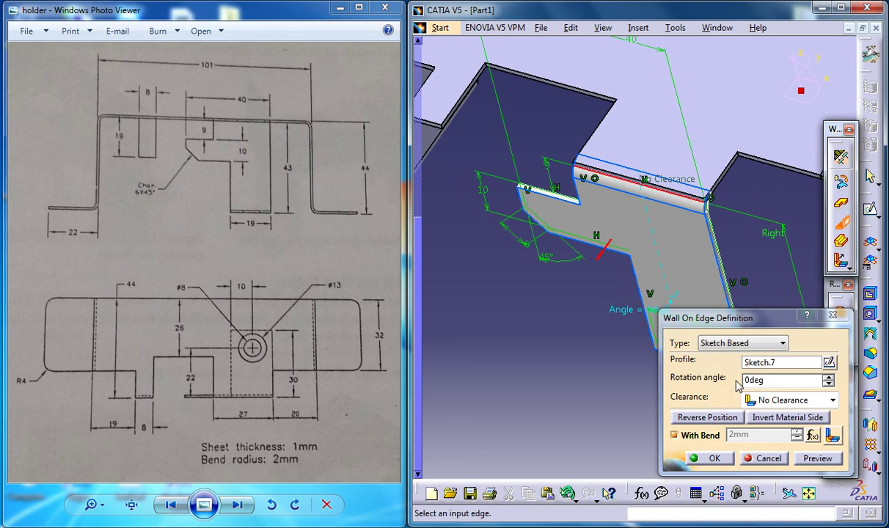
click(708, 457)
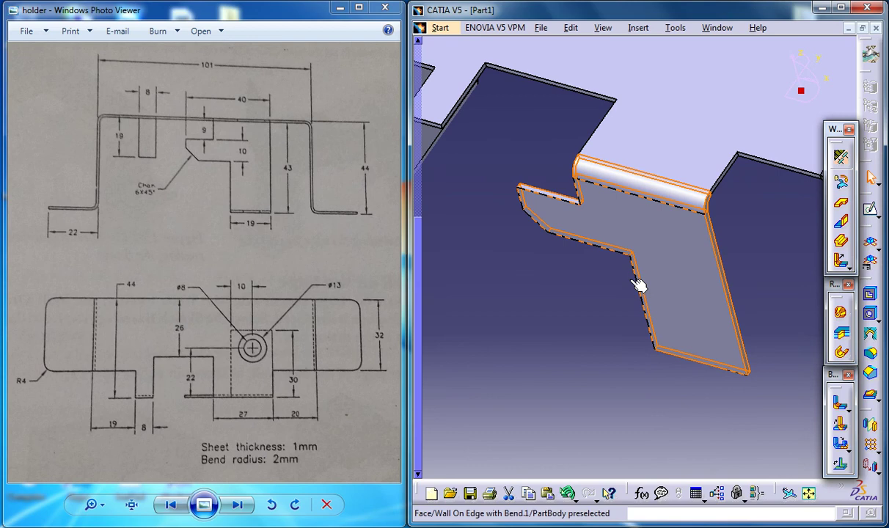
middle_drag(630, 303, 648, 385)
middle_drag(699, 360, 674, 330)
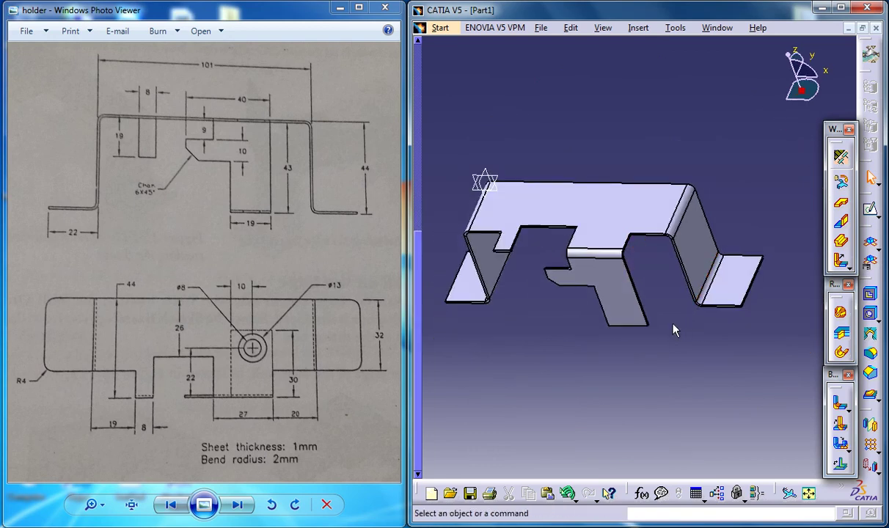